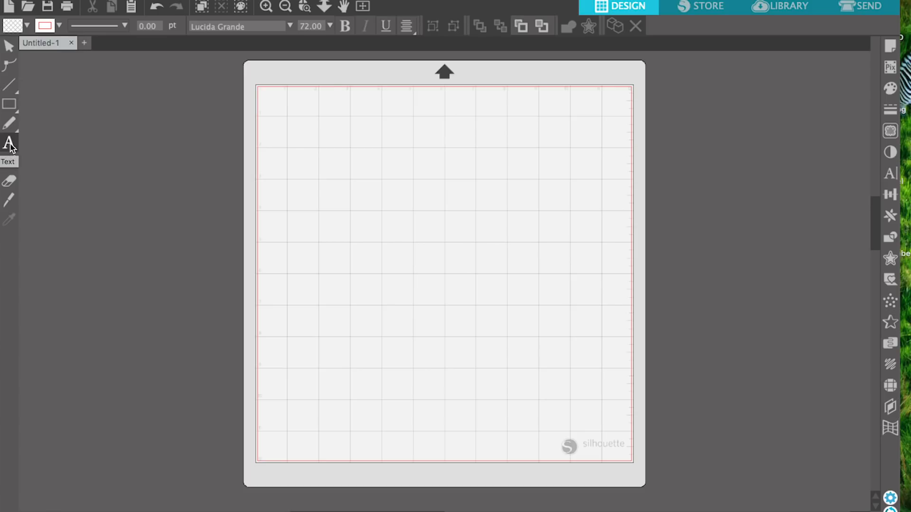
Add the text "Number 1 Grandmom" near the upper-left corner of the cutting mat
left_click(288, 145)
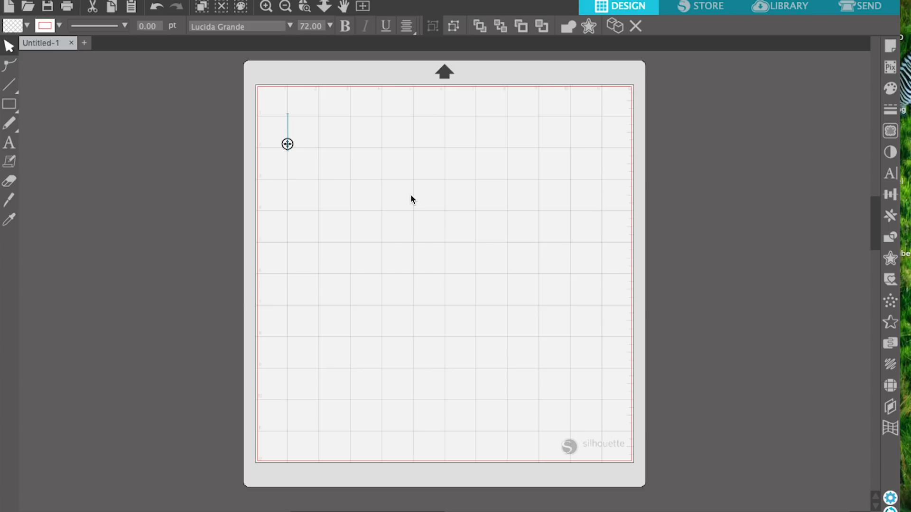
type("N")
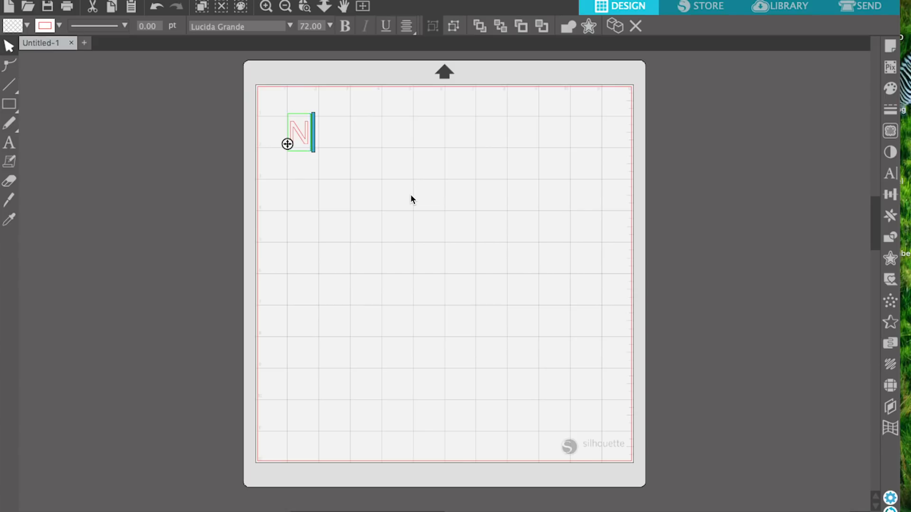
type("umbe")
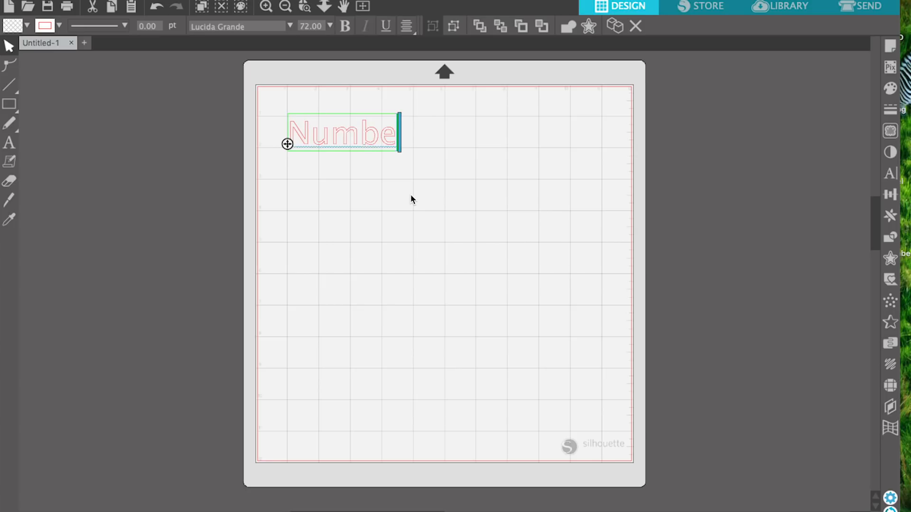
type("r 1")
key("BackSpace")
key("BackSpace")
type("1 GRan")
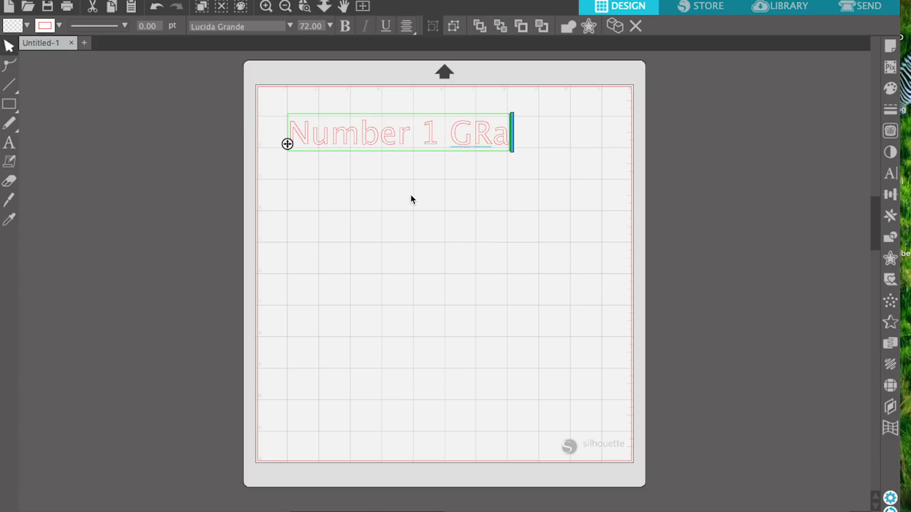
key("BackSpace")
key("BackSpace")
key("BackSpace")
type("ran")
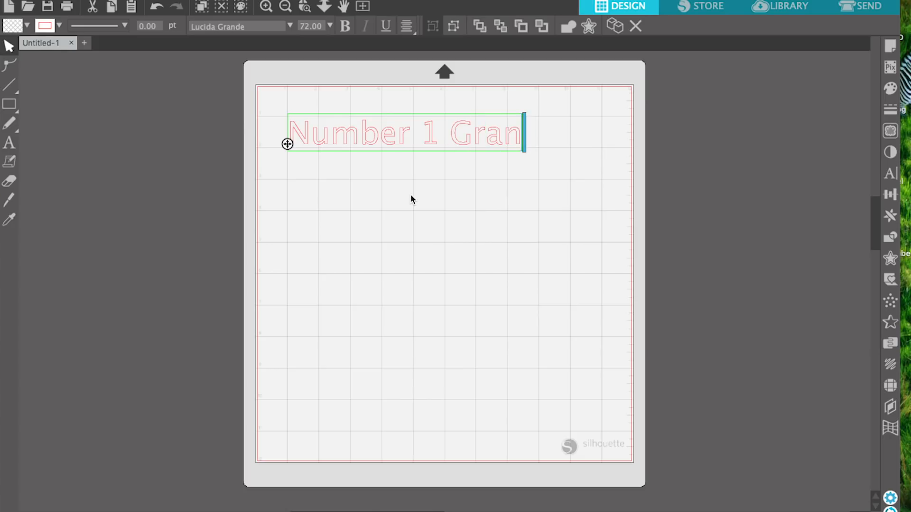
type("dmom")
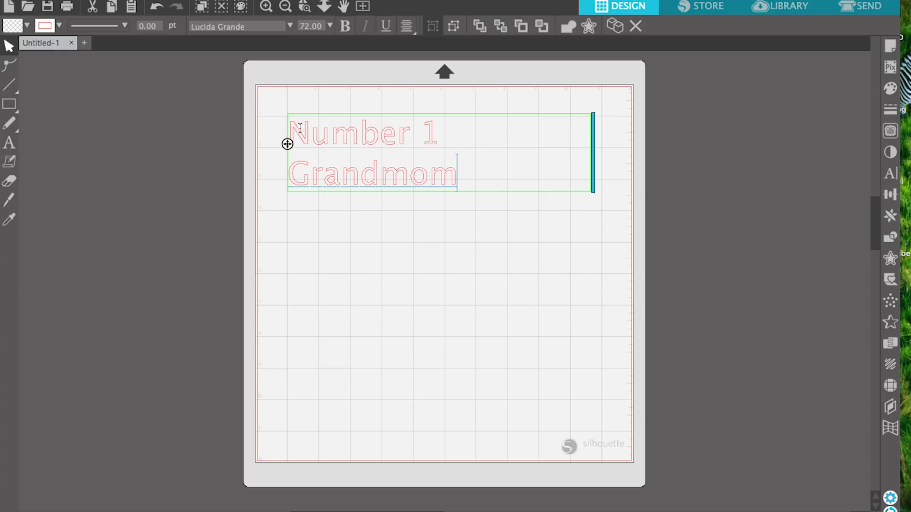
Widen the text box so "Number 1 Grandmom" fits on one line, and shift the text slightly up and left
left_click_drag(594, 147, 658, 146)
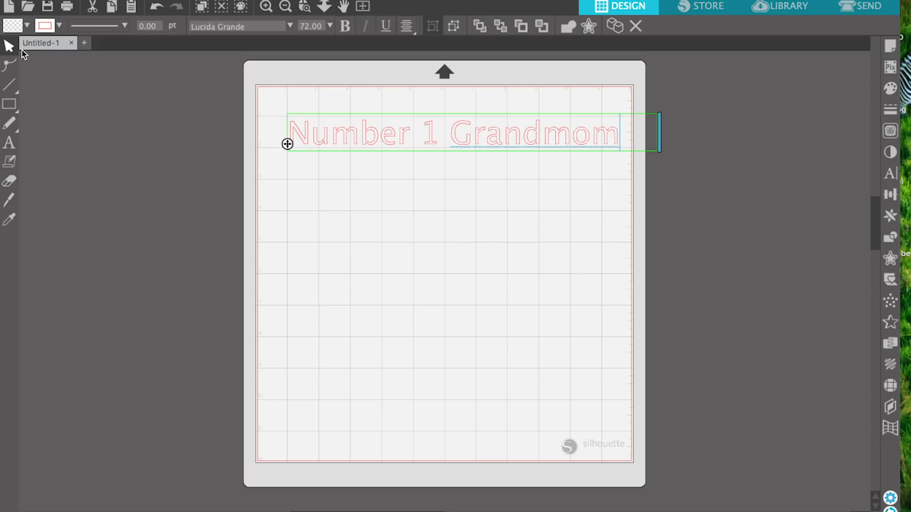
left_click(413, 169)
left_click_drag(460, 145, 445, 124)
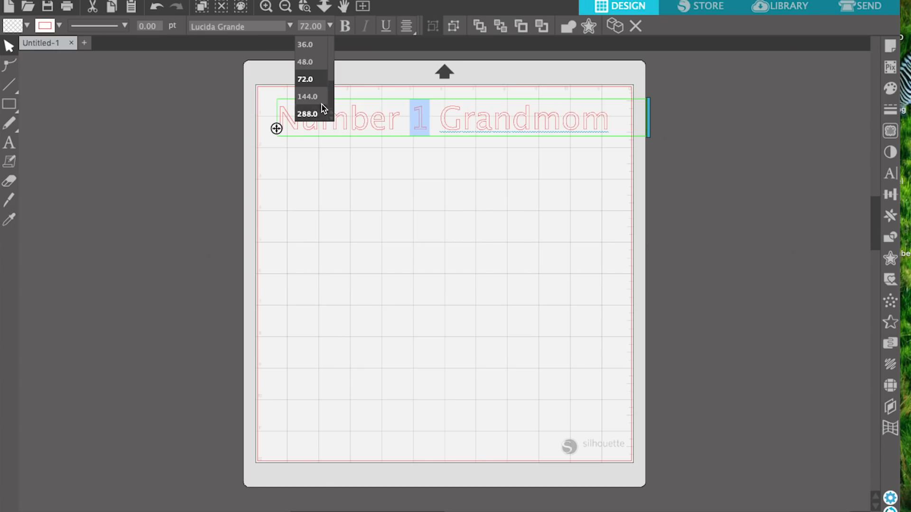
Enlarge only the "1" in the text to a font size of 100 pt
left_click(322, 105)
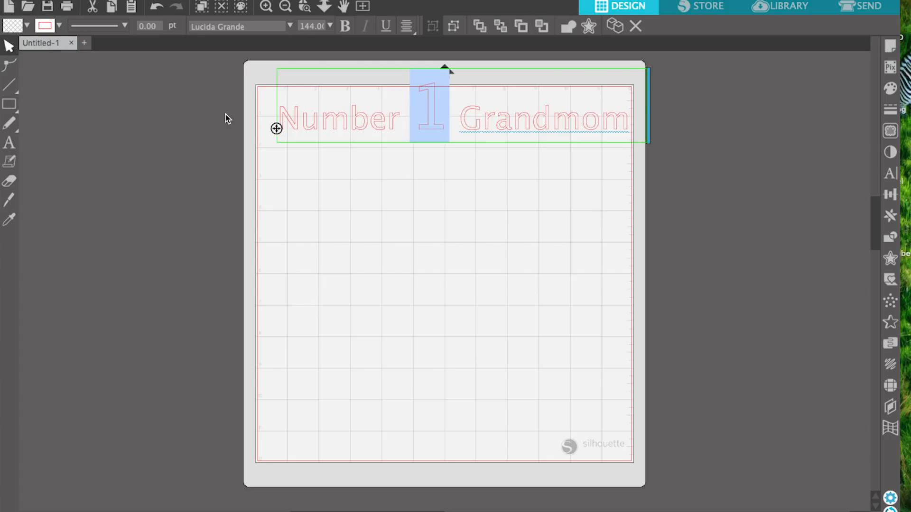
double_click(314, 25)
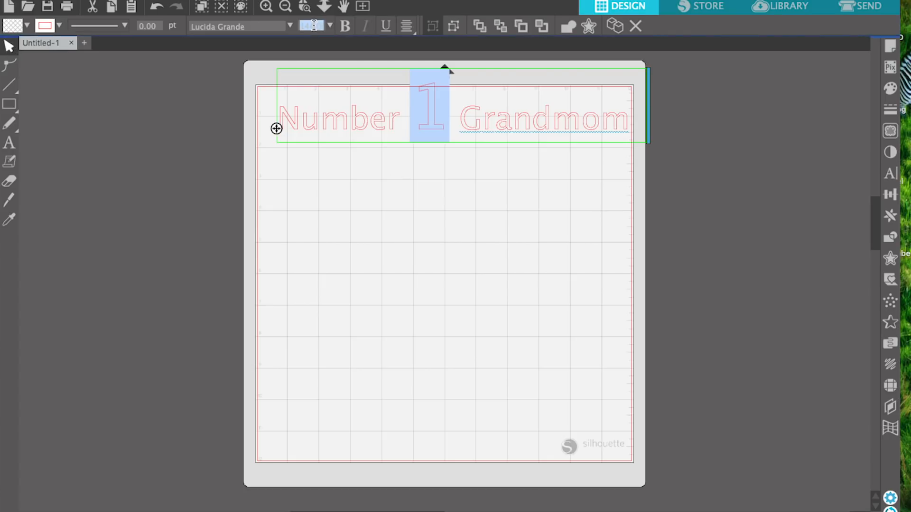
type("99")
key("Return")
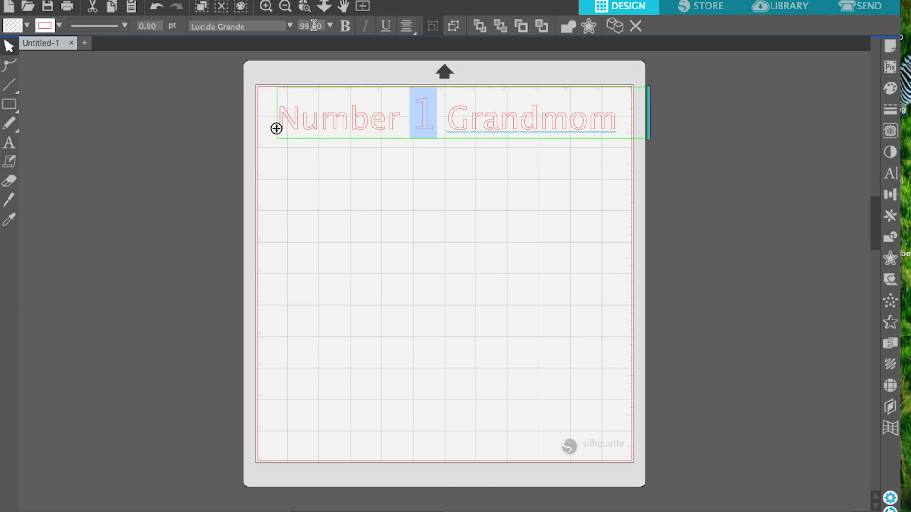
double_click(311, 26)
type("100")
key("Return")
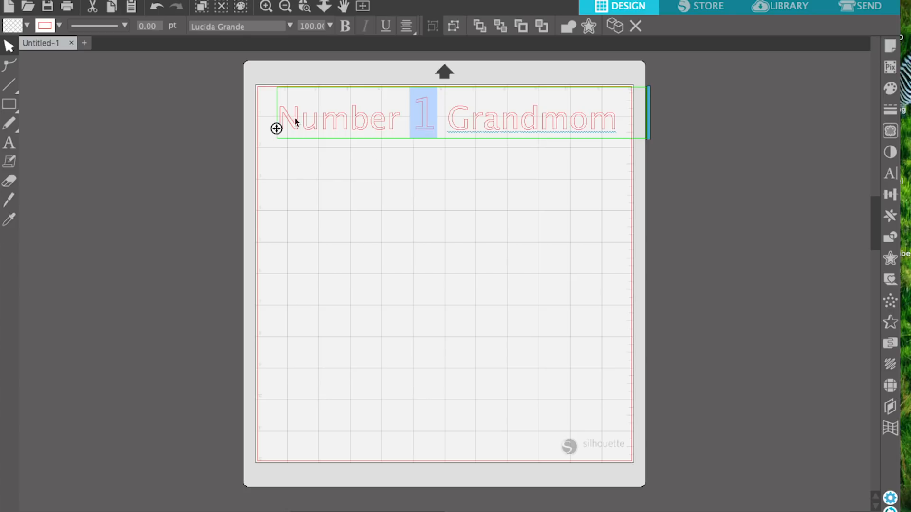
Move the "Number 1 Grandmom" text up into the upper-left corner of the cutting area
left_click(406, 169)
mouse_move(504, 140)
left_mouse_down()
mouse_move(492, 141)
mouse_move(502, 148)
mouse_move(506, 138)
mouse_move(495, 140)
mouse_move(503, 131)
left_mouse_up()
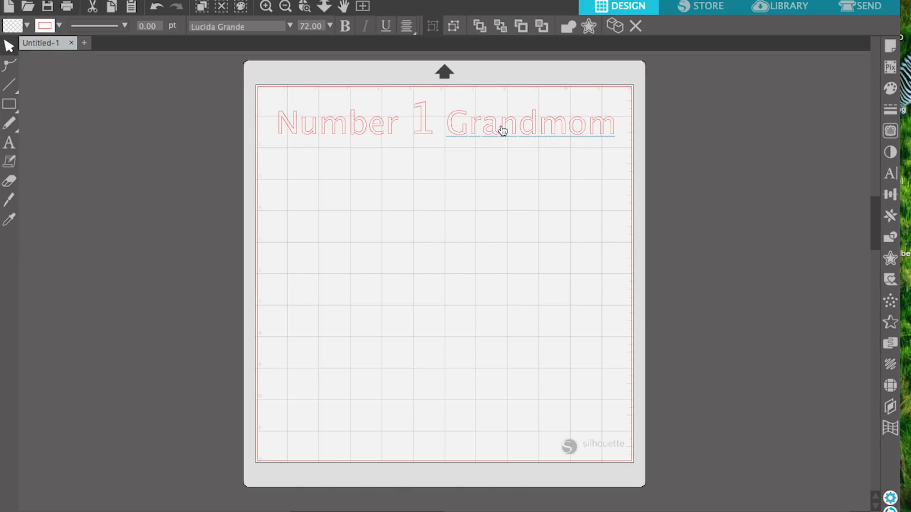
left_click_drag(503, 131, 502, 127)
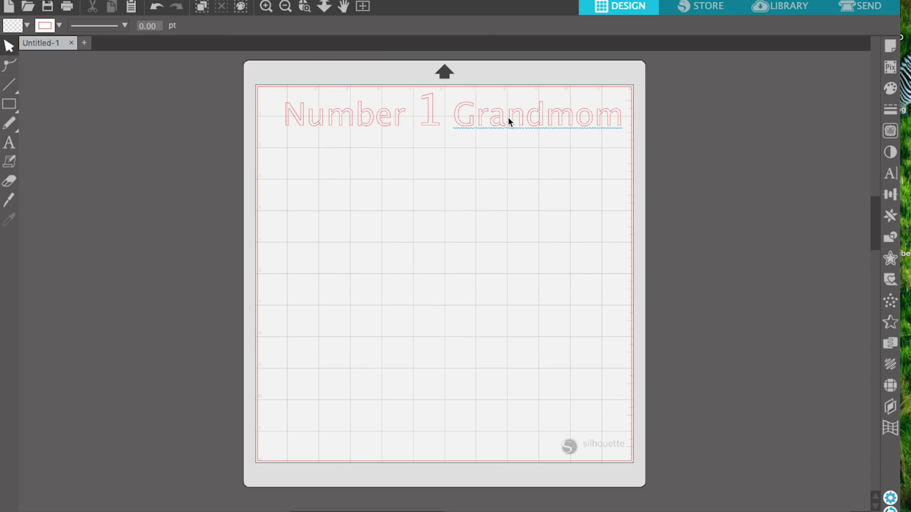
double_click(507, 116)
left_click_drag(492, 119, 490, 117)
left_click(489, 118)
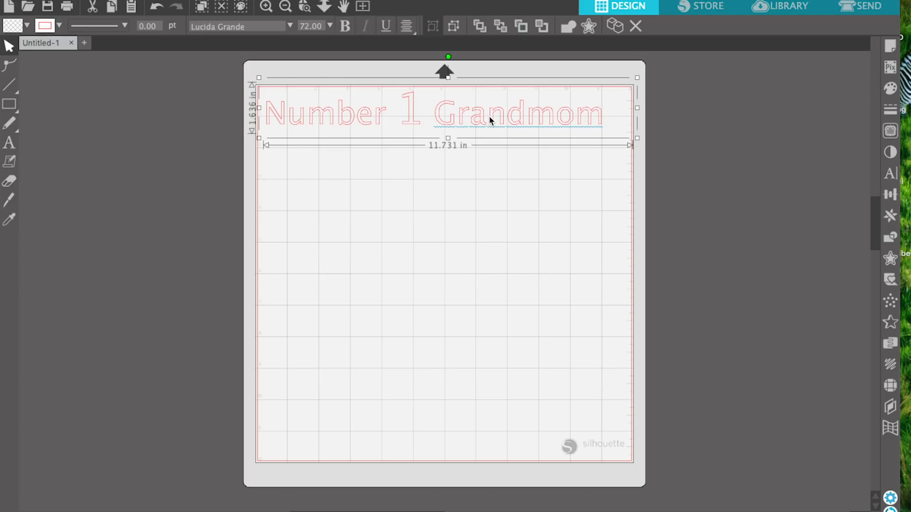
Scale up the "Number 1 Grandmom" text to span the cutting area's width, adjust its position and deselect it
left_click_drag(638, 141, 663, 150)
left_click_drag(580, 127, 579, 126)
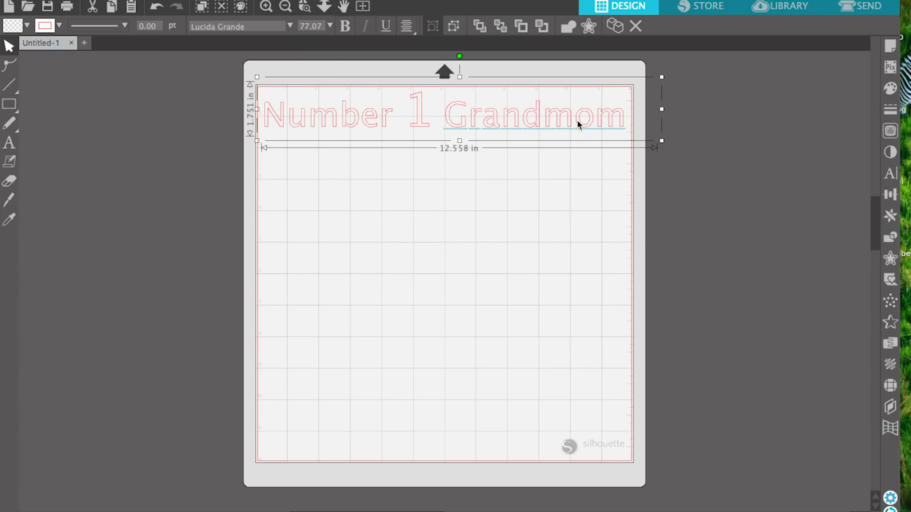
left_click(583, 187)
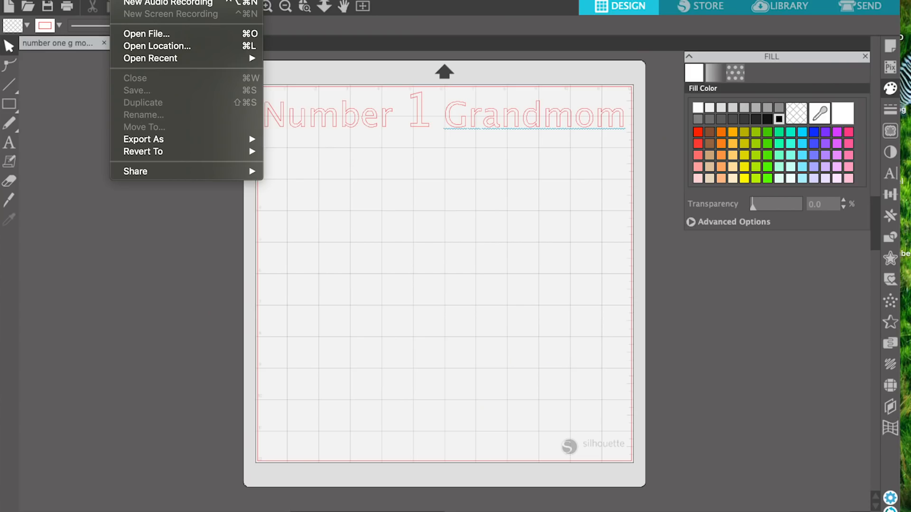
Open the recent design file "Car decal promo.studio3" and close its Page Setup settings
mouse_move(153, 61)
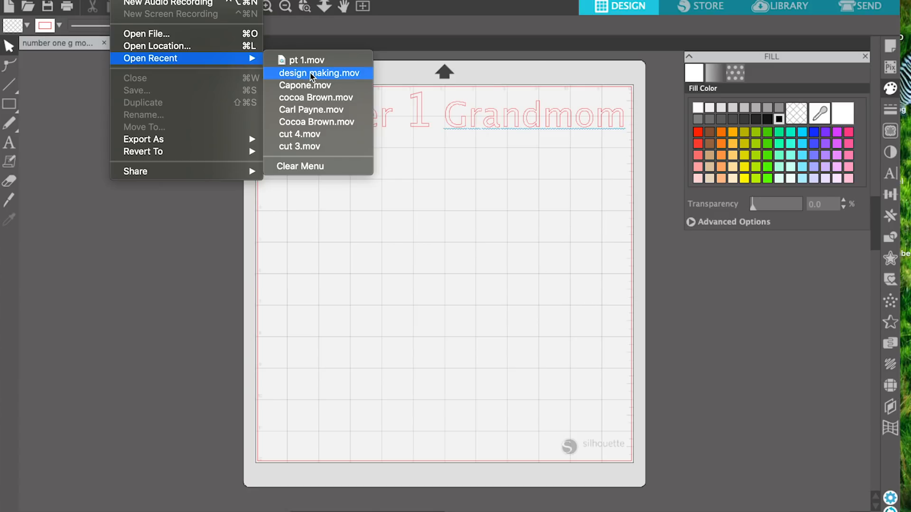
left_click(204, 230)
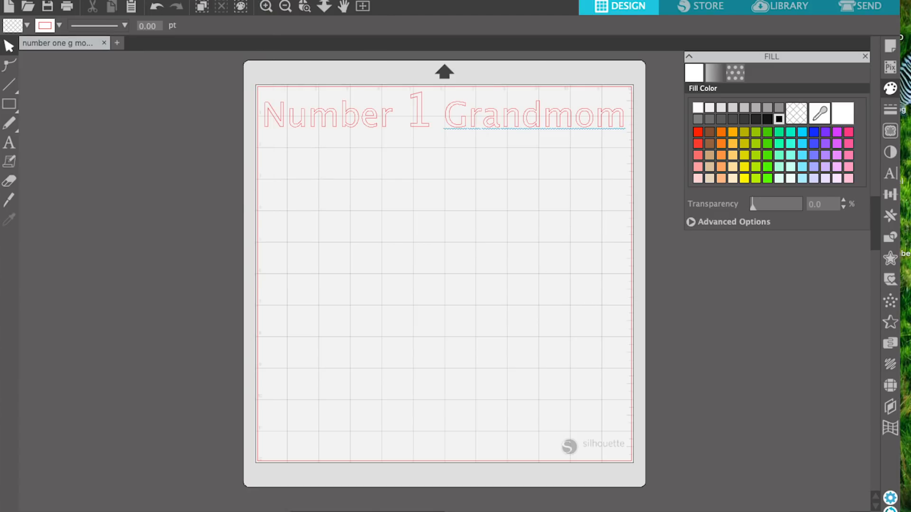
left_click(122, 0)
mouse_move(157, 29)
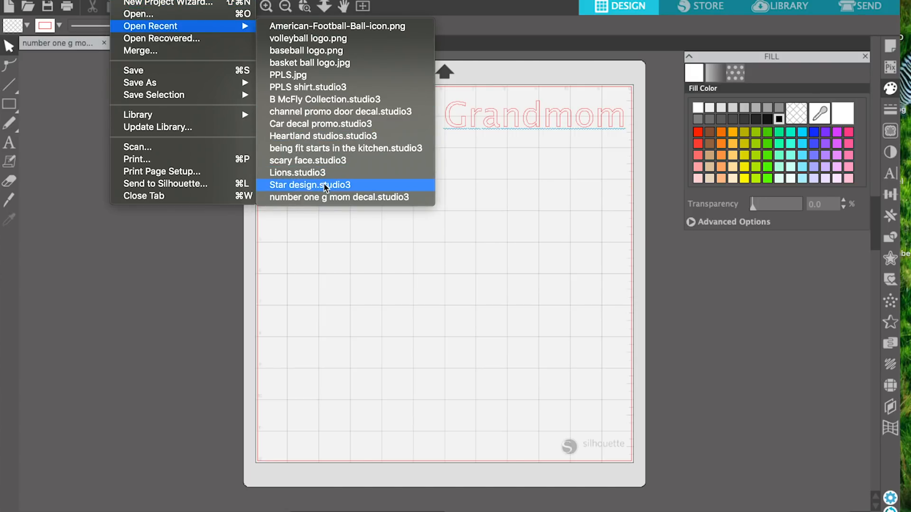
left_click(325, 124)
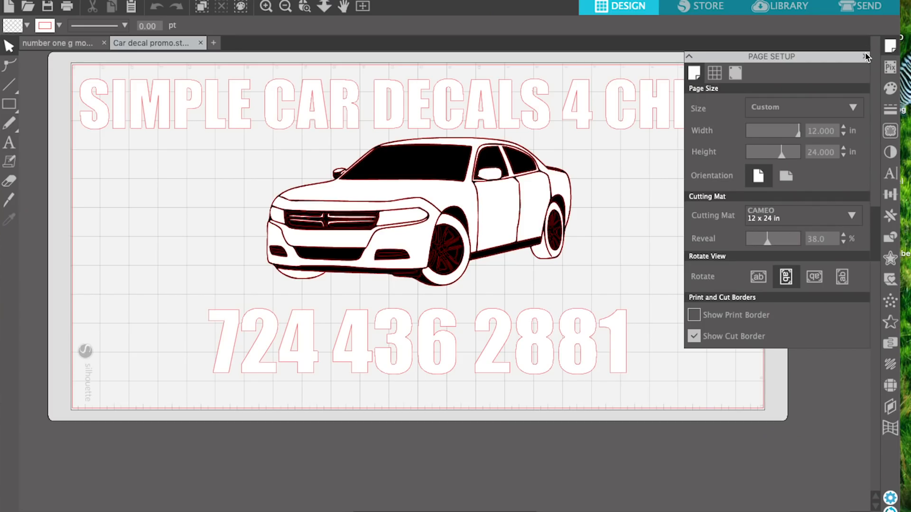
left_click(865, 57)
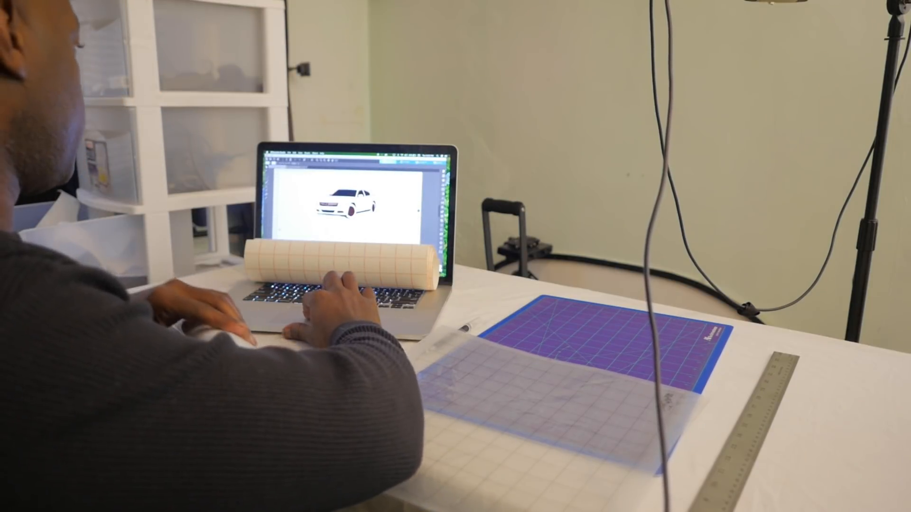
left_click(277, 167)
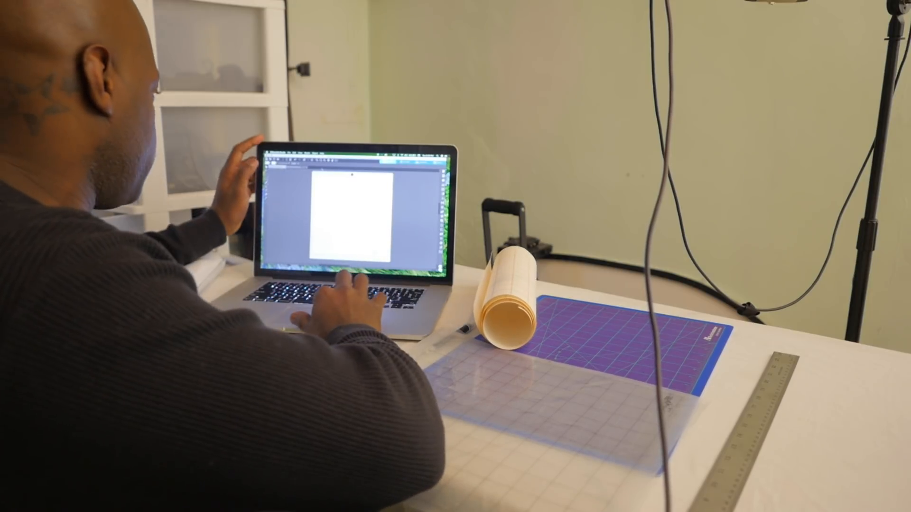
left_click(317, 161)
left_click(318, 161)
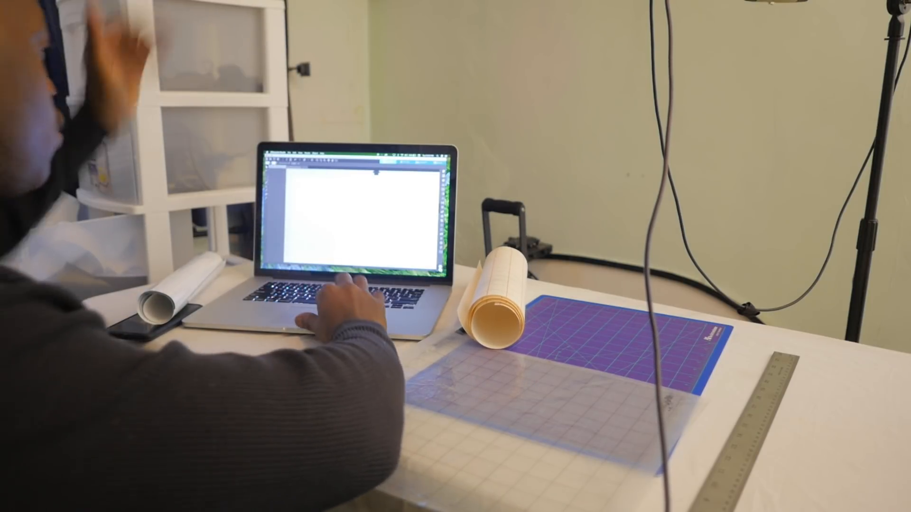
left_click(321, 162)
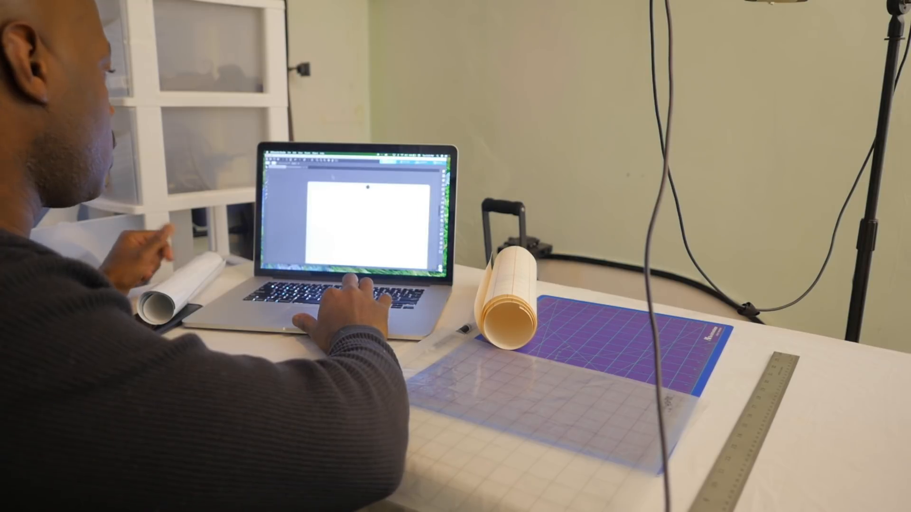
scroll(353, 217, "down", 3)
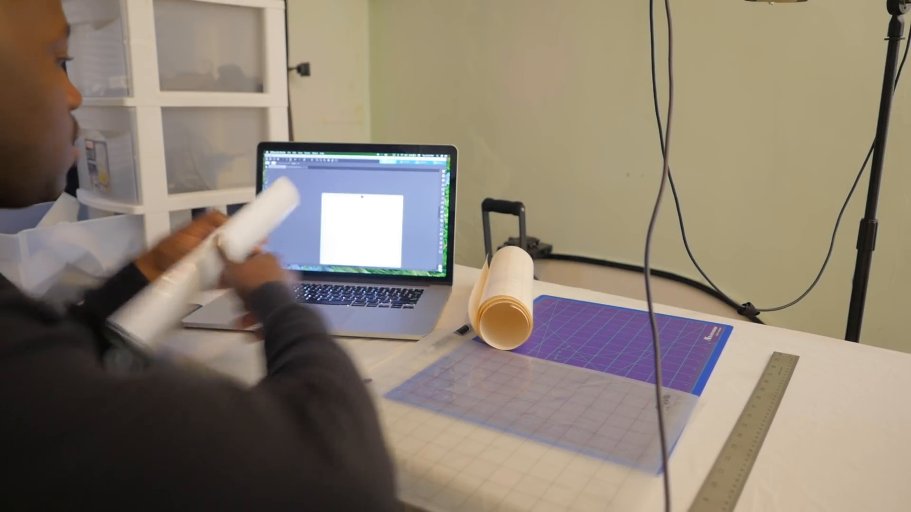